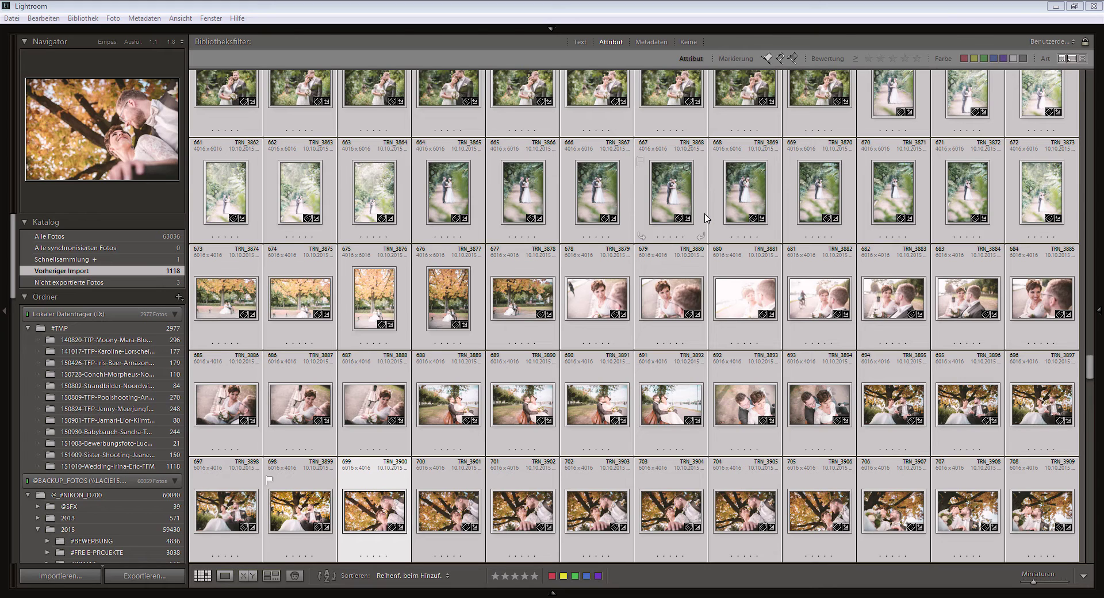
# Bring Lightroom to the front and open the Importieren... add-photos screen.
pyautogui.click(53, 582)
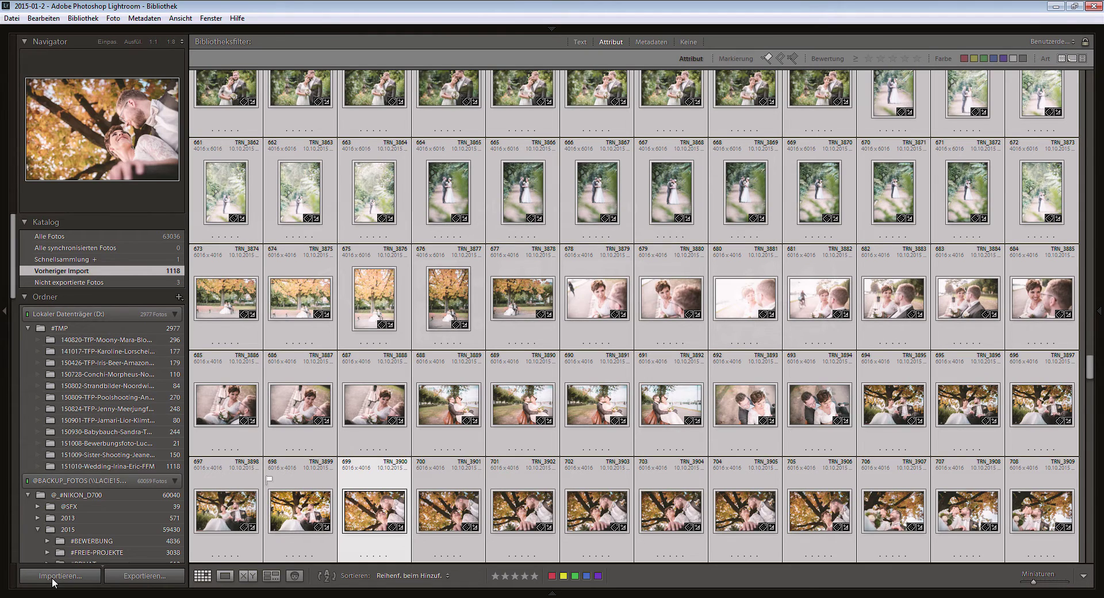
pyautogui.click(53, 583)
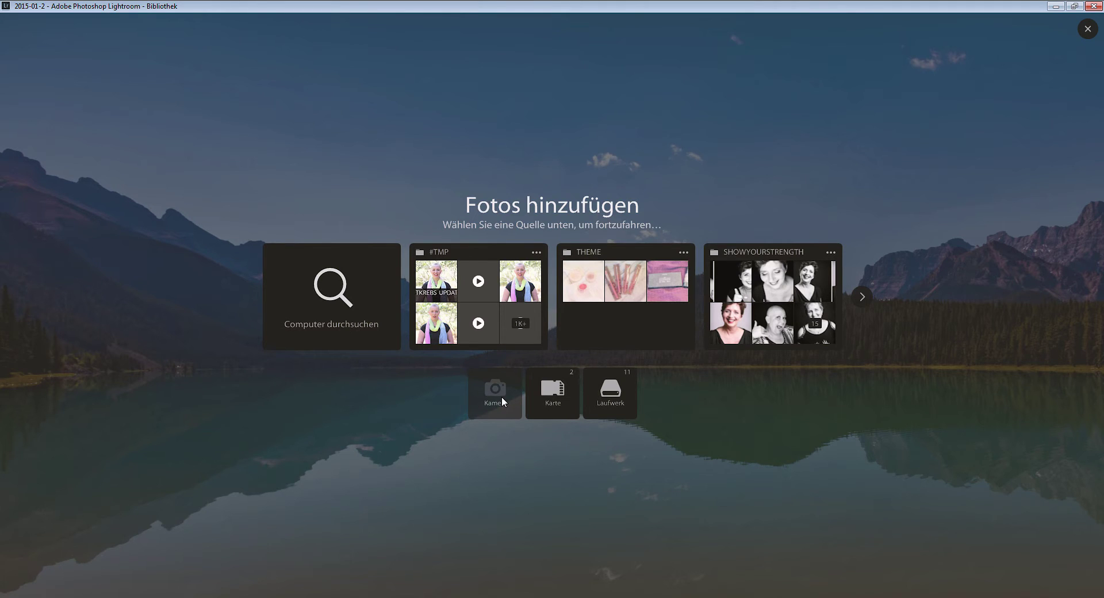
# Choose the NIKON D750 memory card as the import source, listing its 209 photos.
pyautogui.click(546, 397)
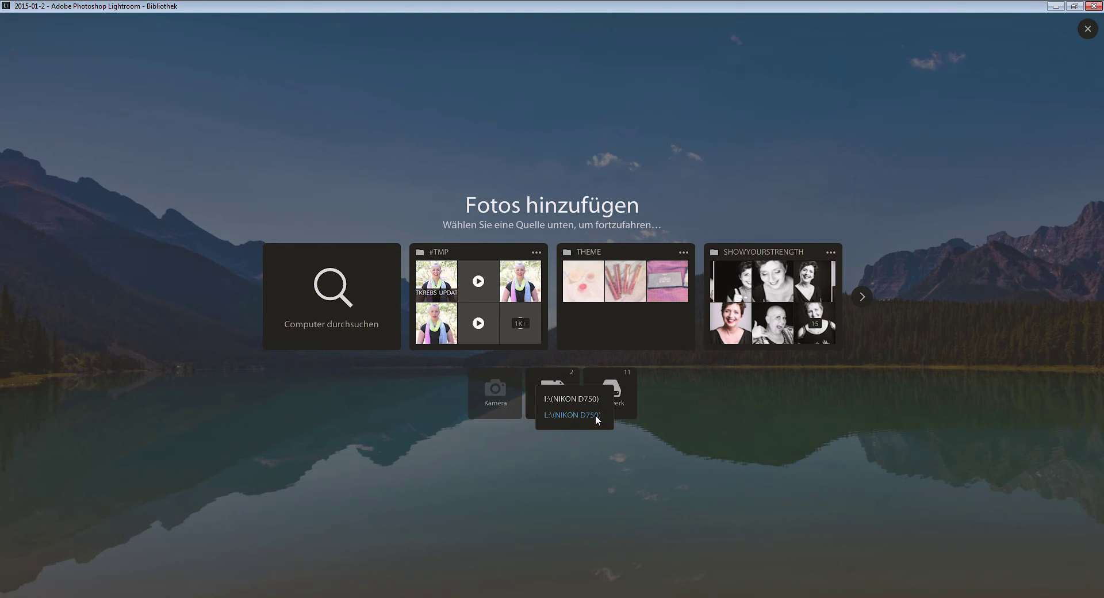
pyautogui.click(569, 399)
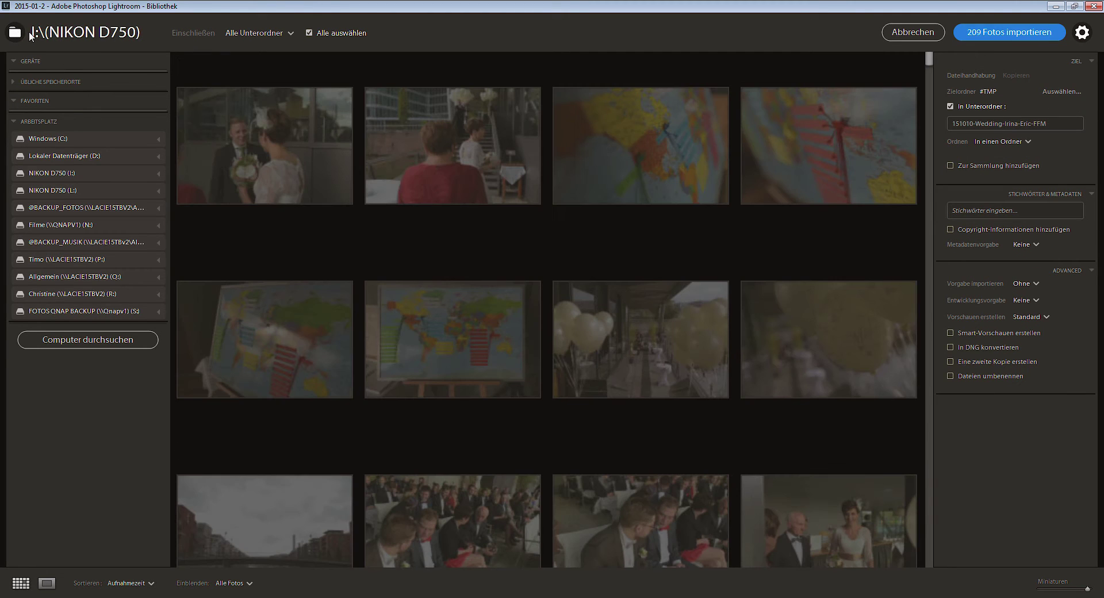
pyautogui.click(12, 34)
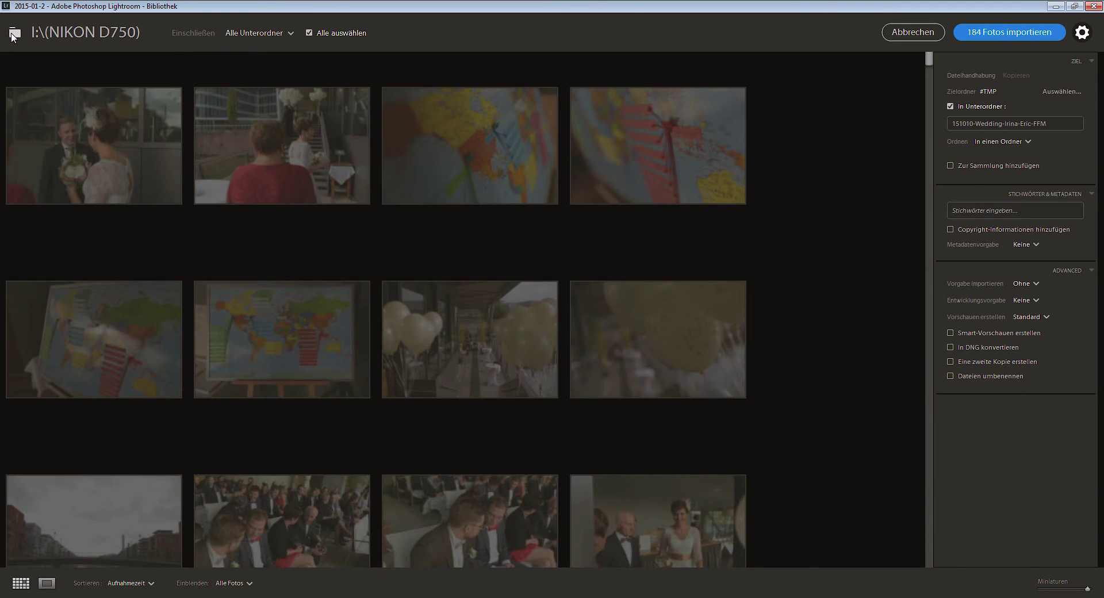
pyautogui.click(13, 34)
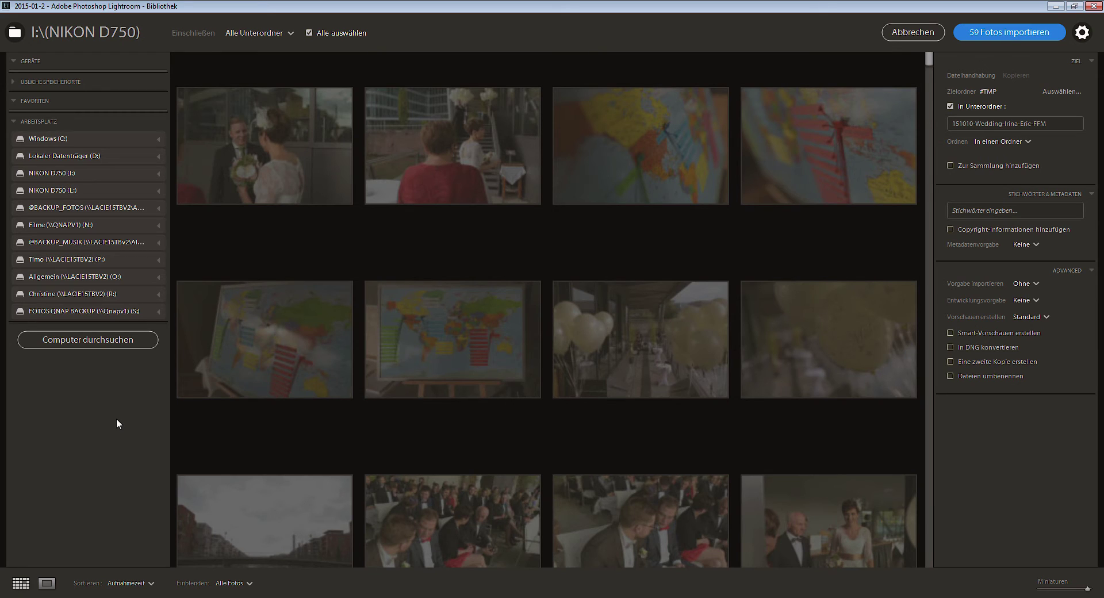
pyautogui.click(17, 87)
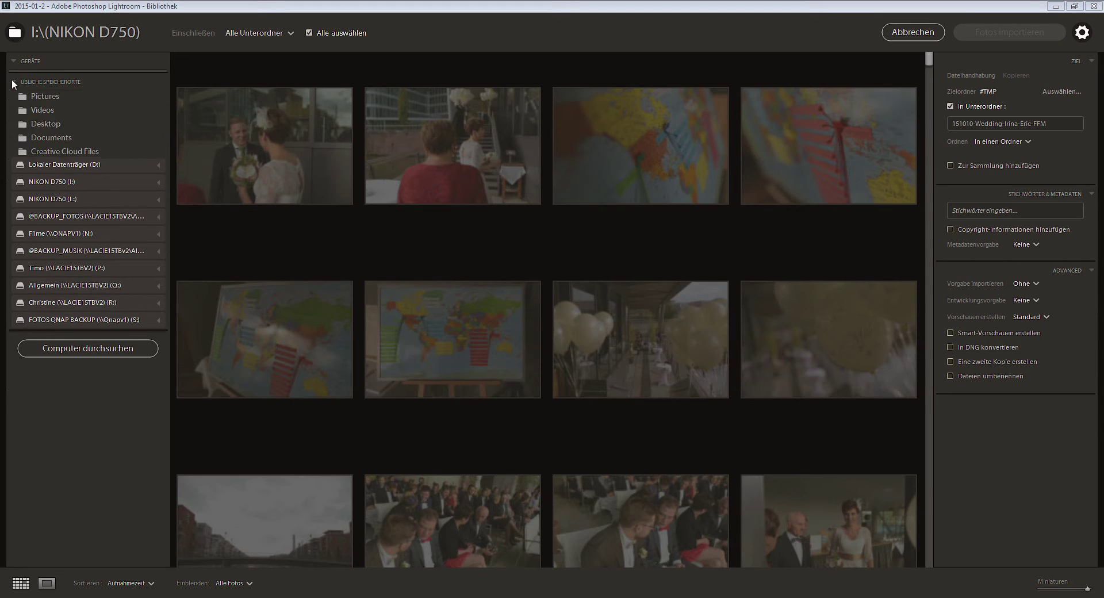
pyautogui.click(15, 81)
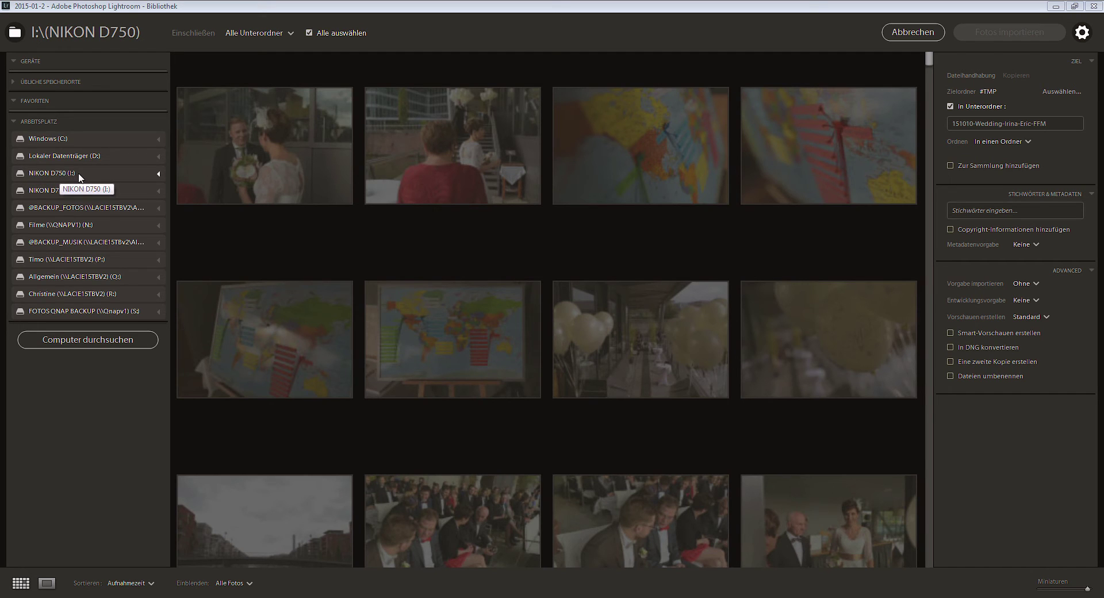
# Select the DCIM folders on both NIKON D750 cards (I: and L:) as import sources.
pyautogui.click(158, 174)
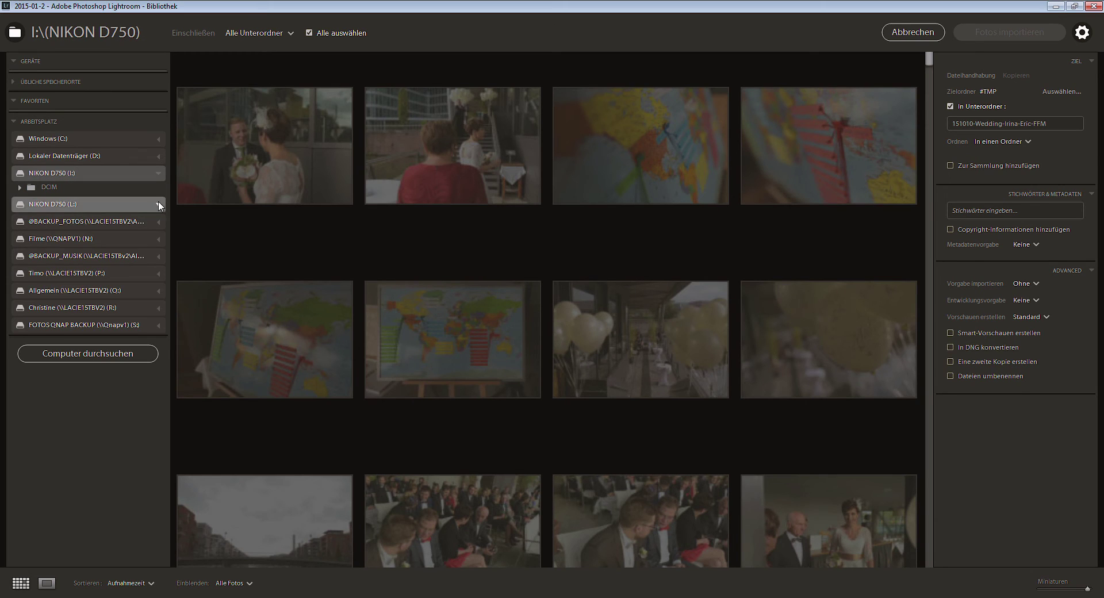
pyautogui.click(159, 205)
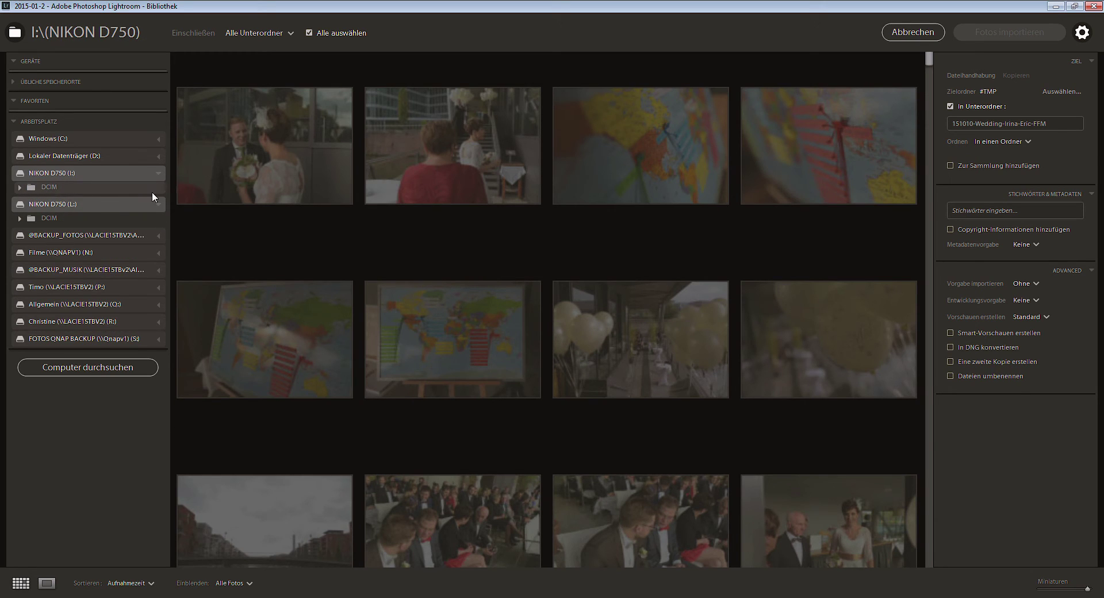
pyautogui.click(48, 187)
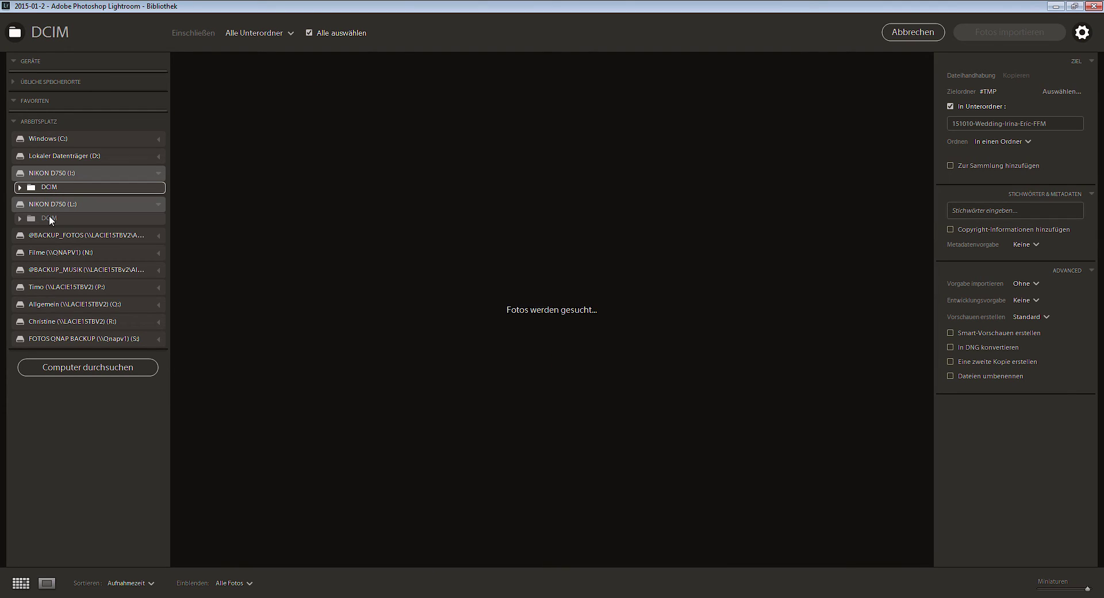
pyautogui.keyDown('ctrl'); pyautogui.click(49, 218); pyautogui.keyUp('ctrl')
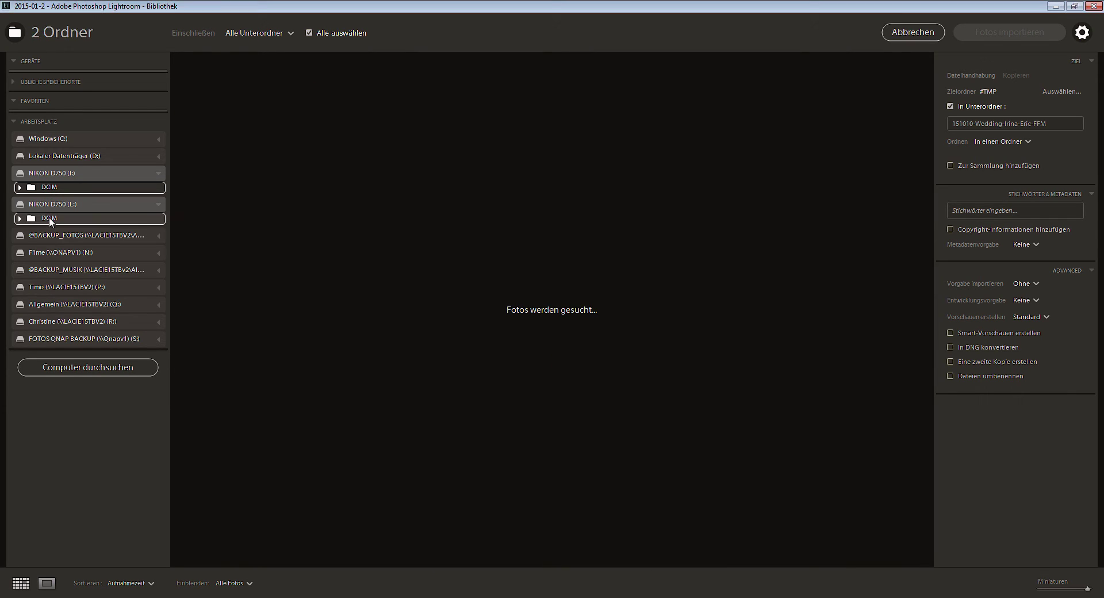